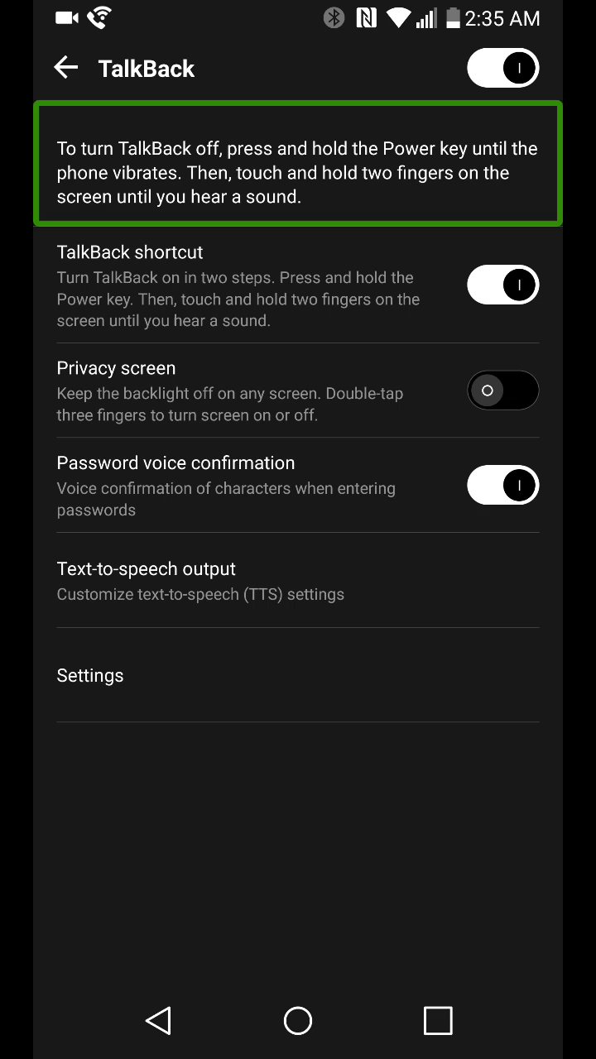
# - Hold the Power key, which brings up the Voice care Terms of Use and Privacy Policy page
pyautogui.press('XF86PowerOff')
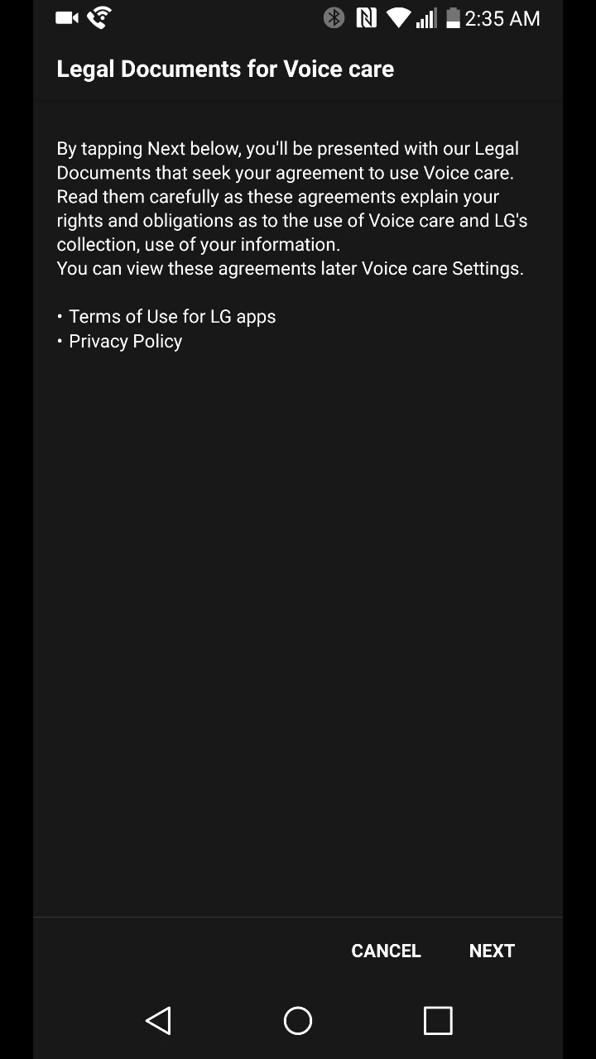
# - Close the Voice care legal notice, returning to the TalkBack page with TalkBack now off
pyautogui.click(158, 1020)
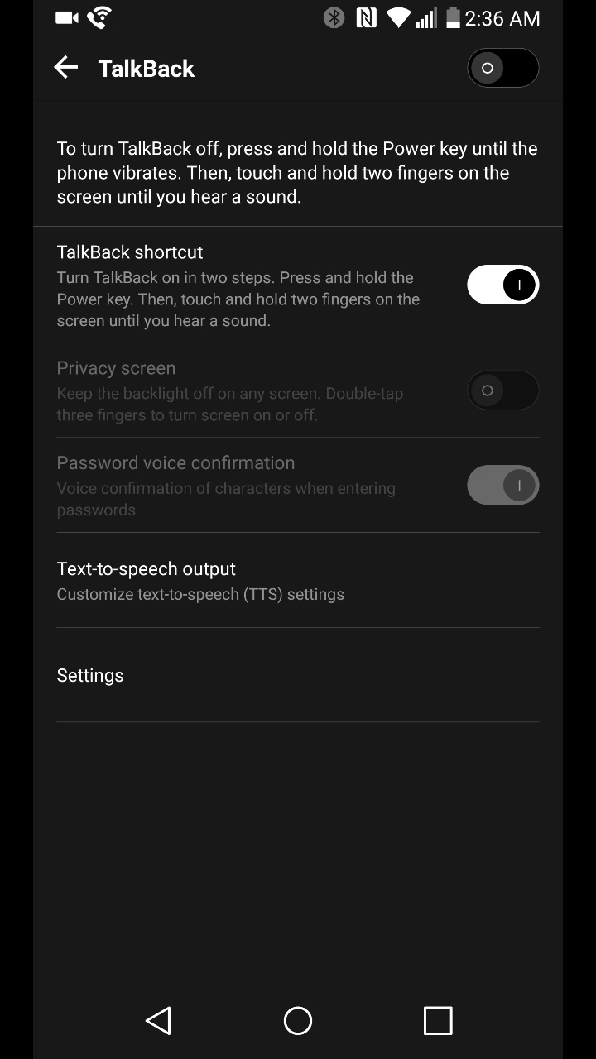
# - Hold Power for the TalkBack shortcut and stop Voice Care, leaving TalkBack switched on again
pyautogui.press('XF86PowerOff')
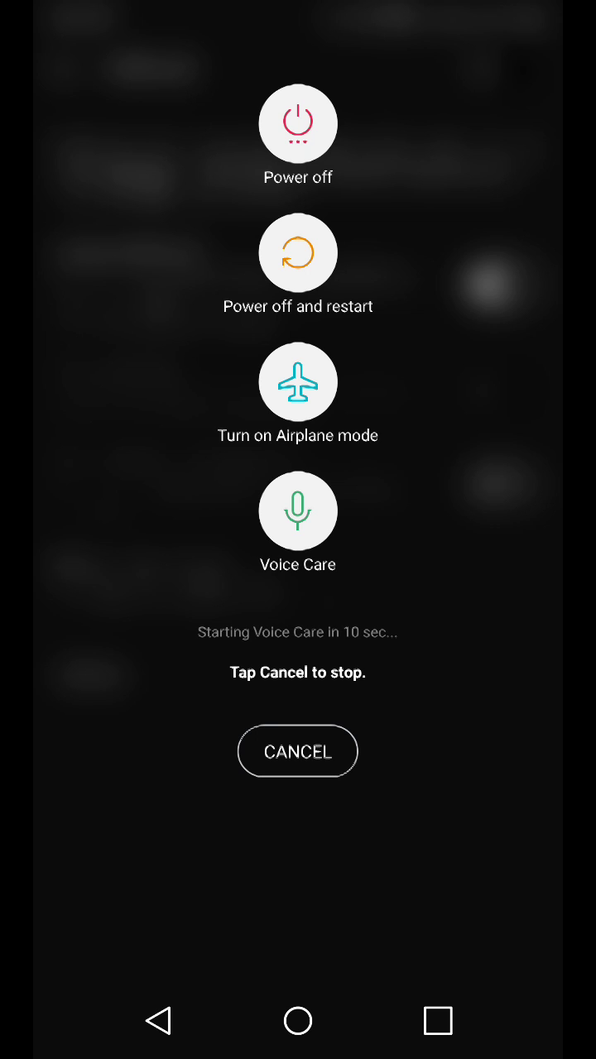
pyautogui.click(298, 511)
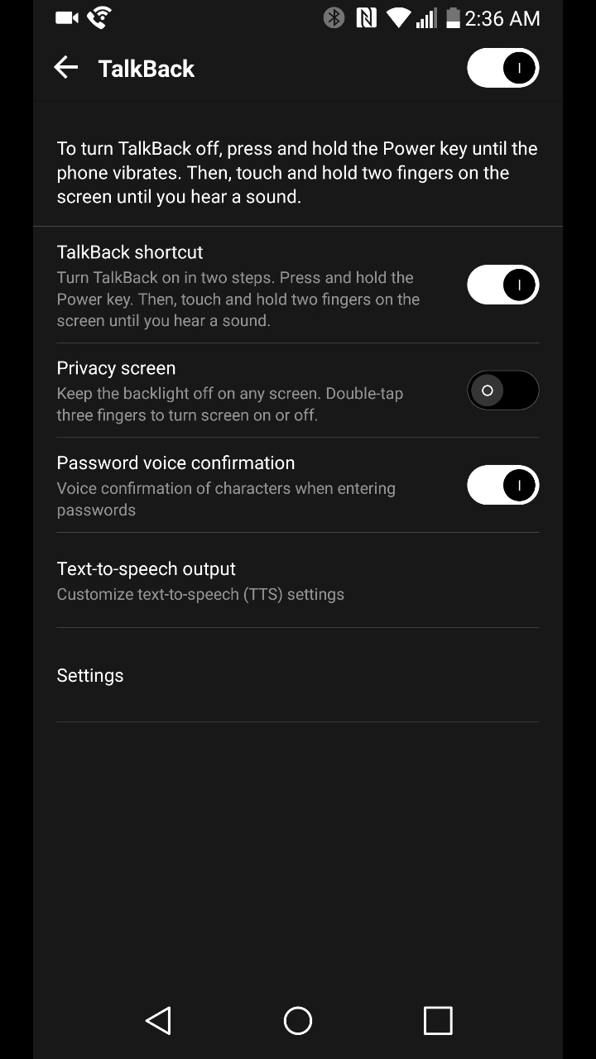
pyautogui.press('XF86PowerOff')
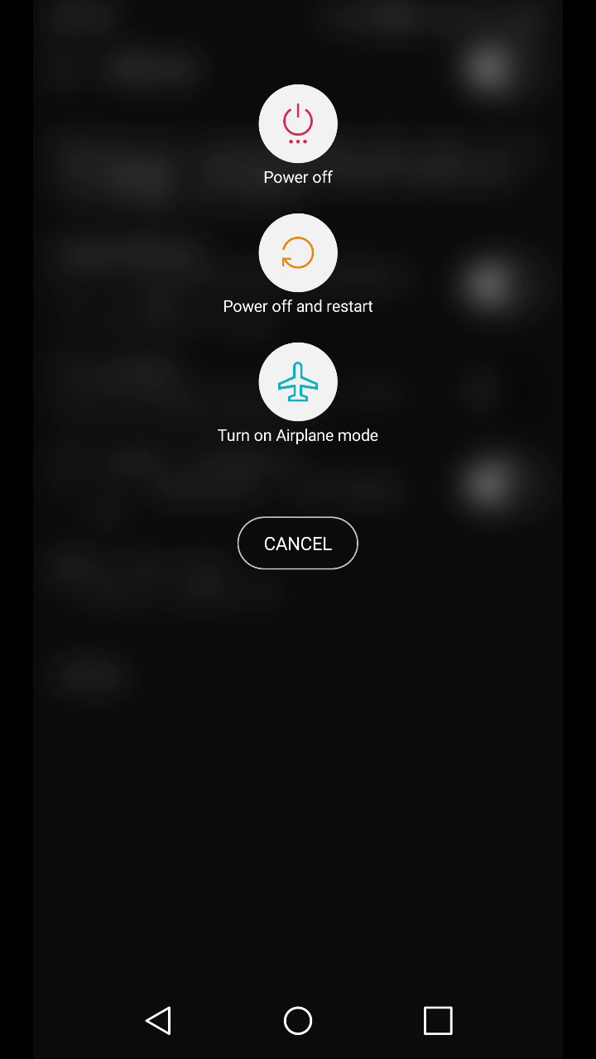